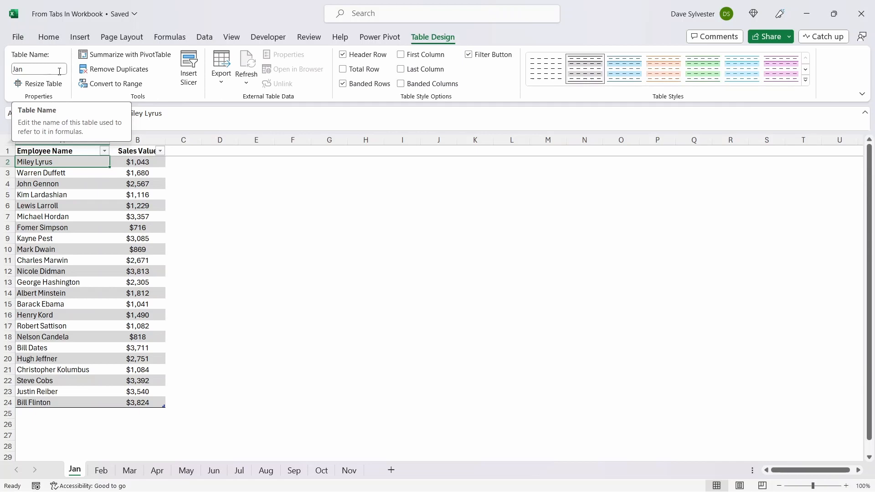
Step: Start a new blank query from the workbook's Get Data sources
left_click(205, 40)
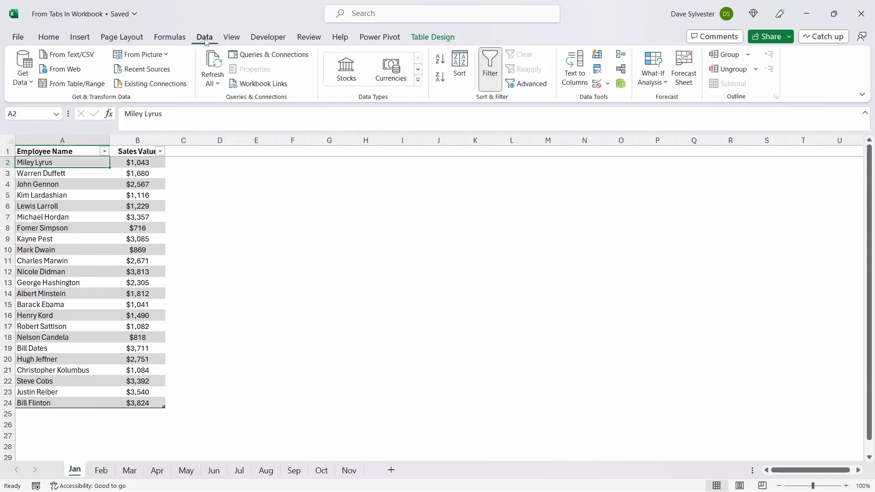
left_click(30, 85)
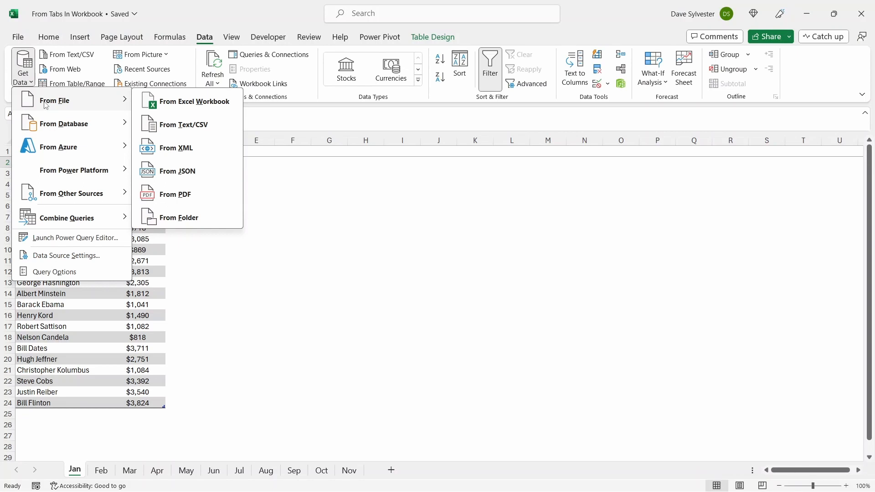
mouse_move(66, 129)
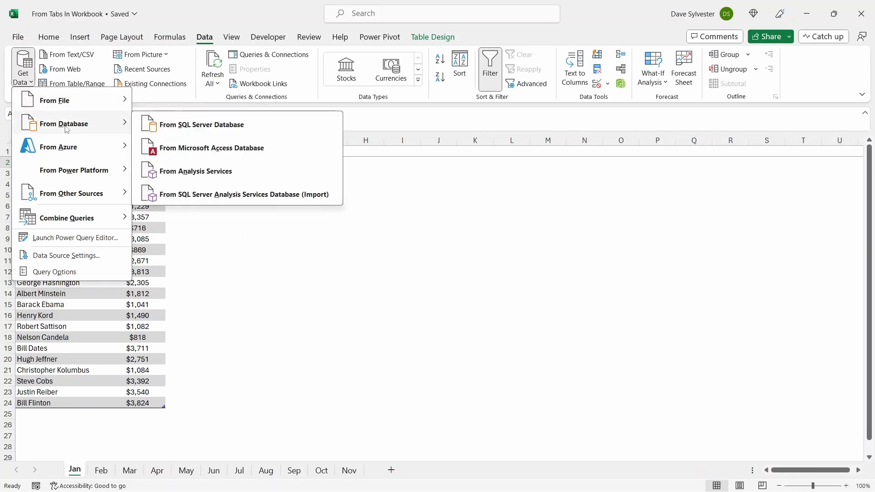
mouse_move(72, 148)
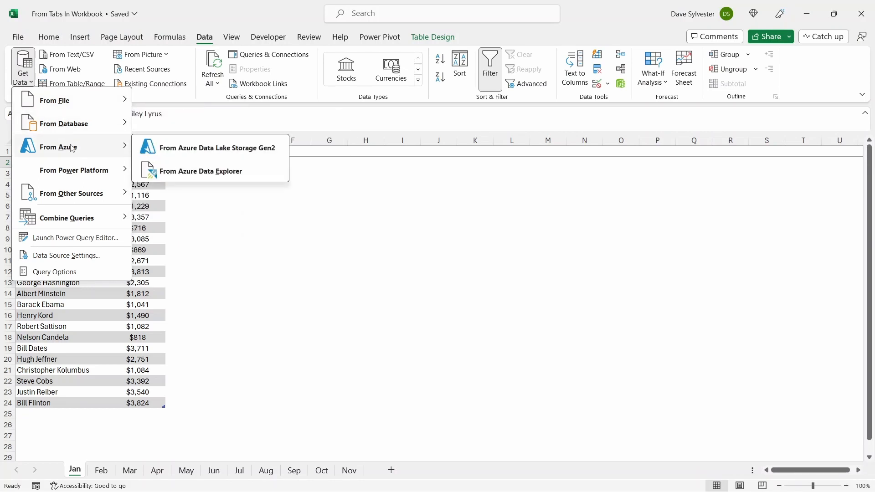
mouse_move(79, 169)
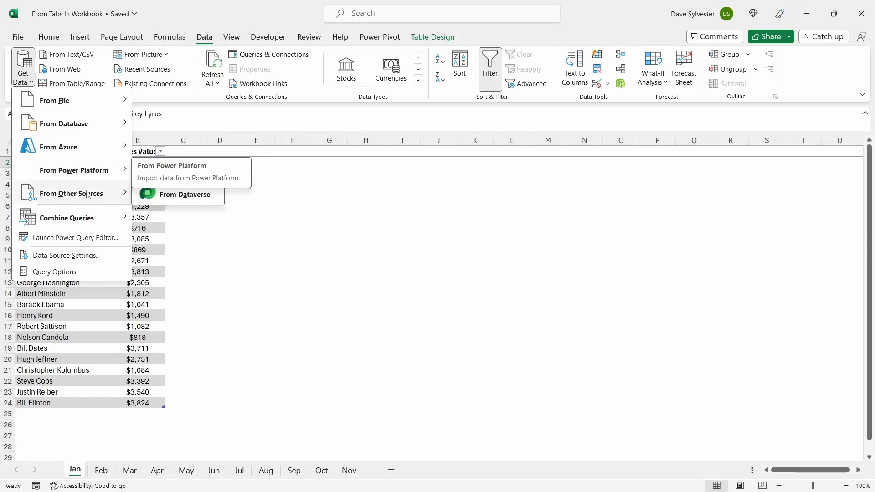
mouse_move(87, 199)
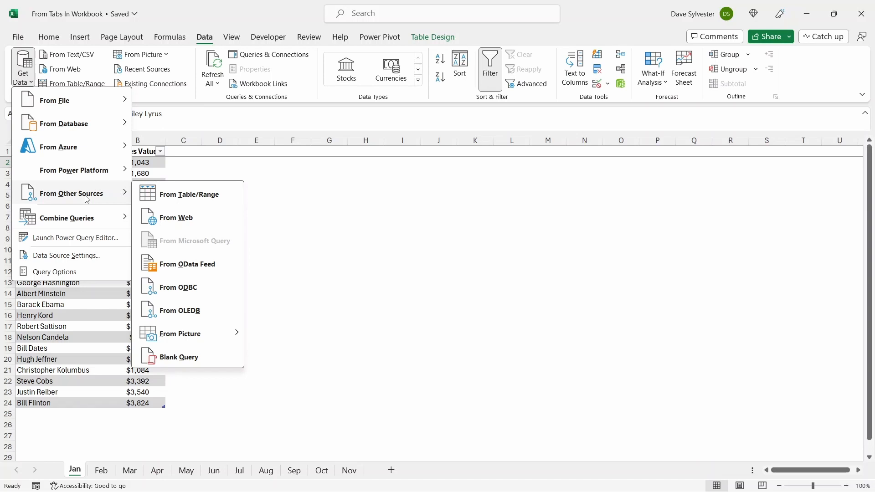
left_click(209, 359)
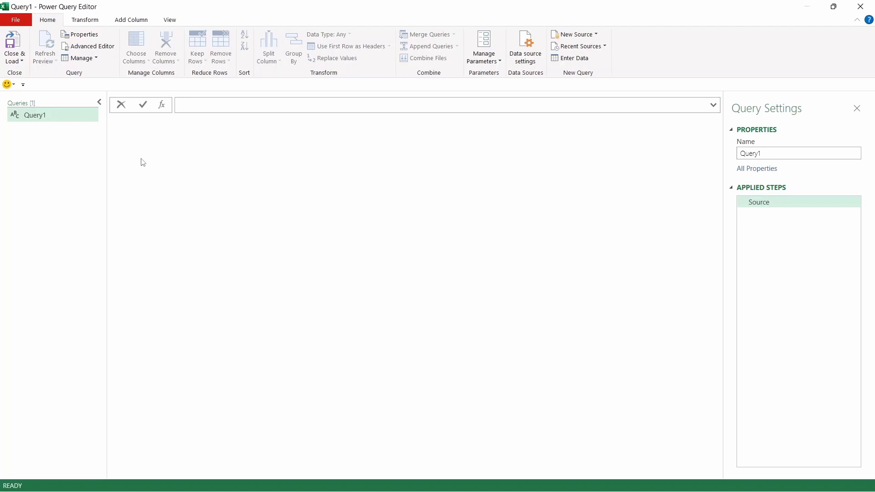
Step: Rename the new query to FromWorkbook
right_click(54, 116)
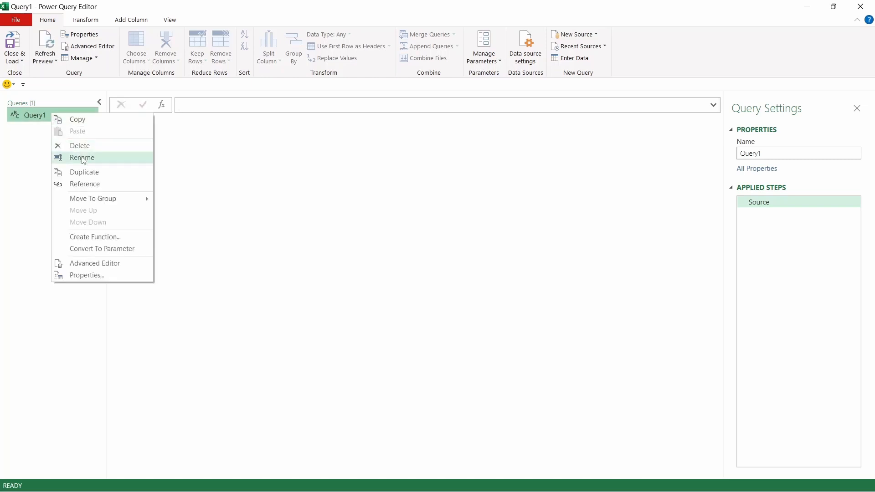
left_click(82, 158)
type("F")
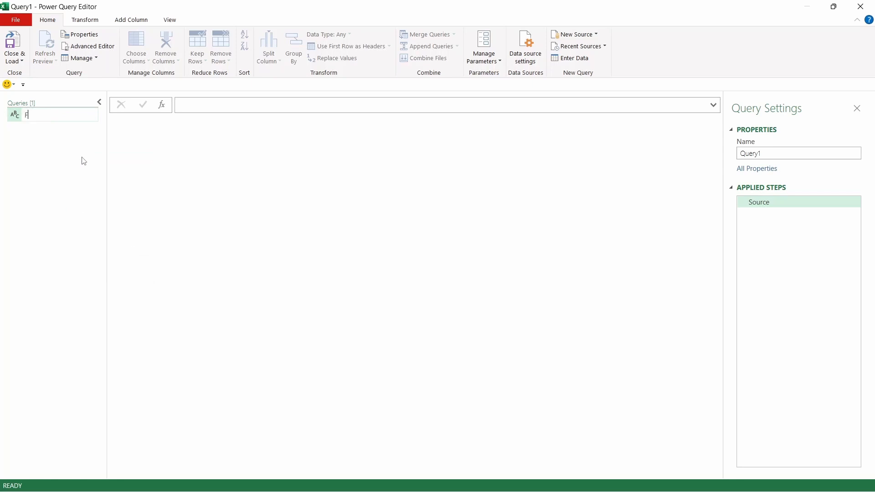
type("romWorkbook")
key("Return")
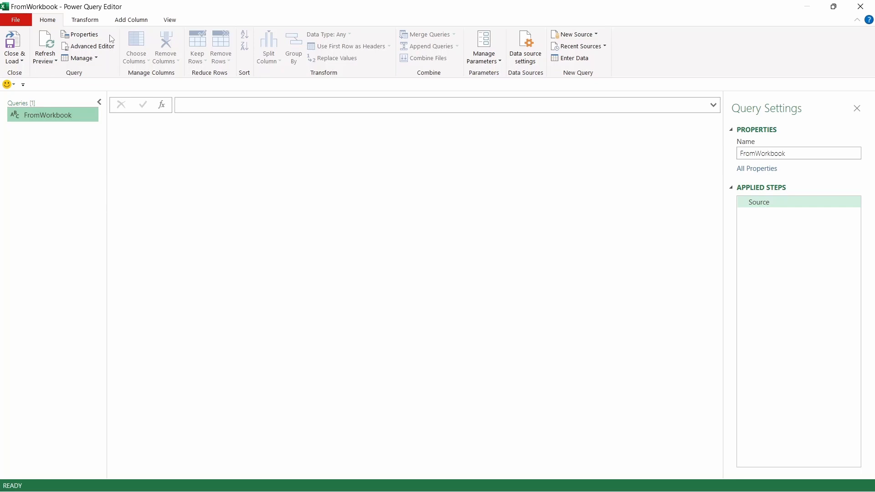
Step: Set the query source with the formula = Excel.CurrentWorkbook() to list the workbook's tables
left_click(96, 24)
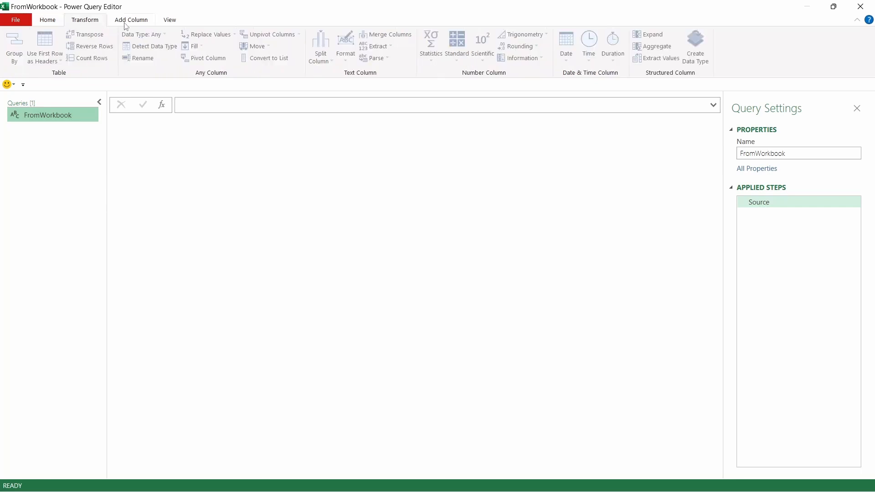
left_click(149, 25)
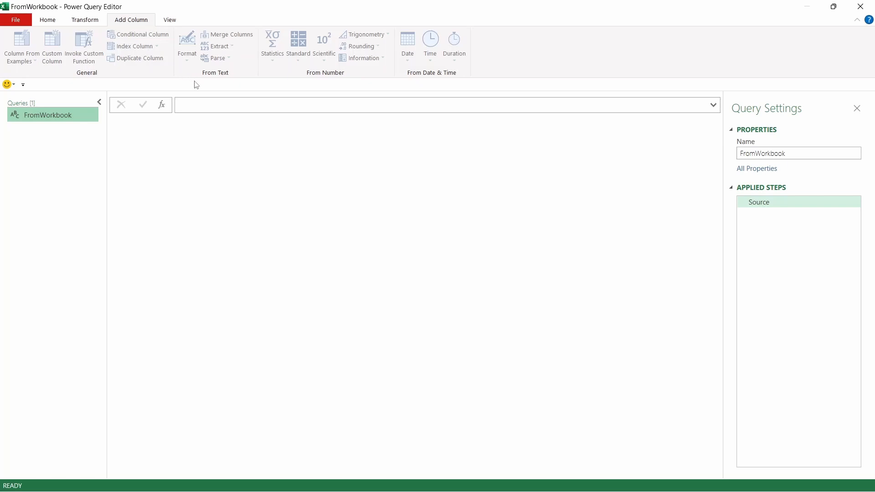
left_click(206, 105)
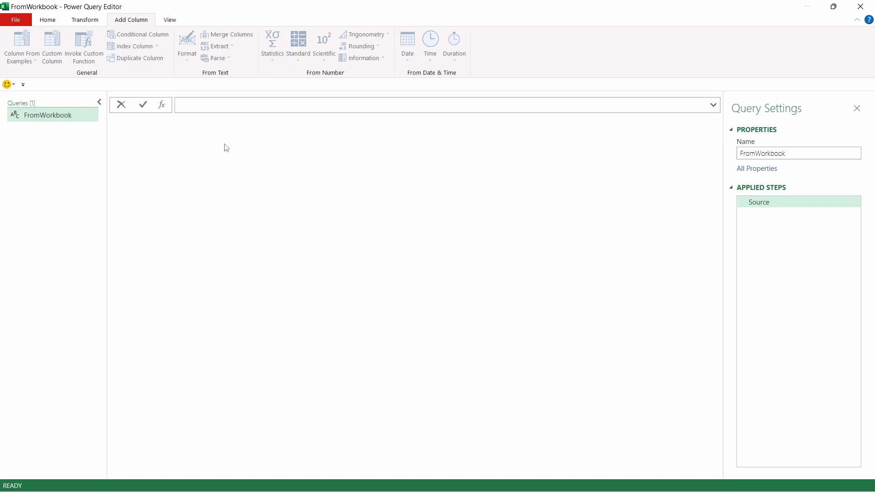
type("= Ex")
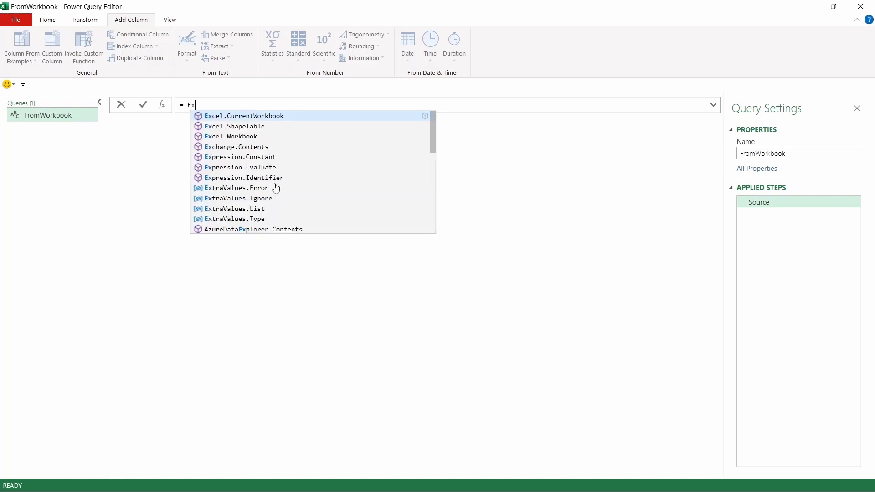
type("cel.Curr")
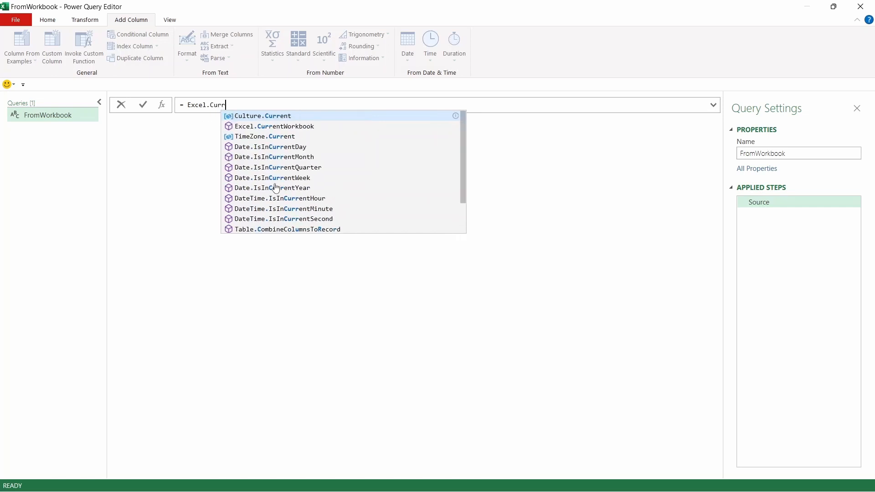
type("entWork")
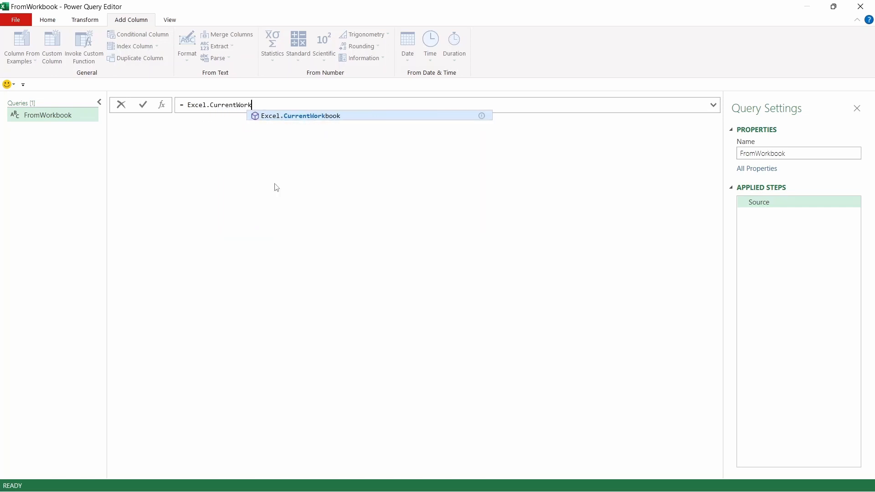
type("book()")
key("Return")
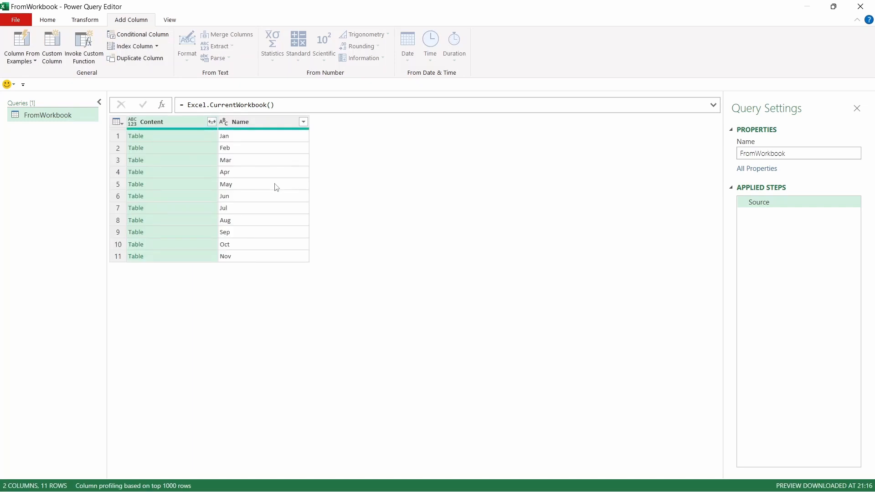
Step: Change Excel to lowercase excel in the formula, then restore the capital E
left_click(191, 104)
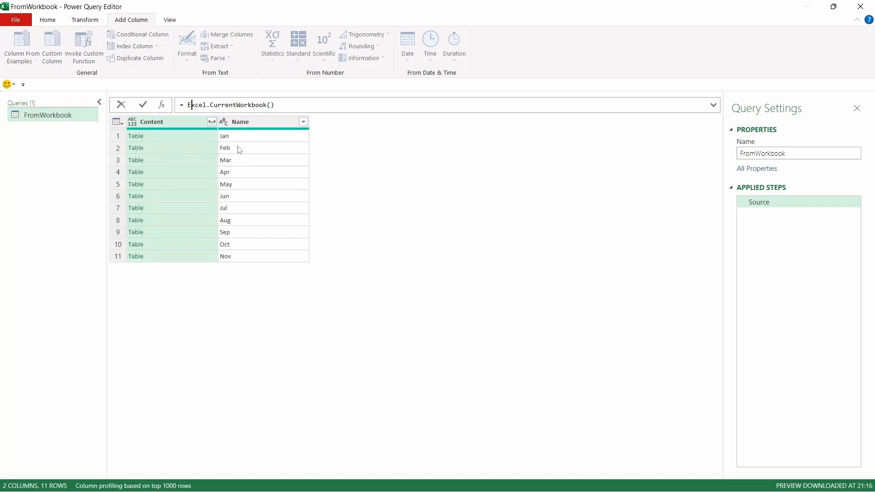
key("BackSpace")
type("e")
key("Return")
left_click(185, 105)
key("Delete")
type("E")
key("Return")
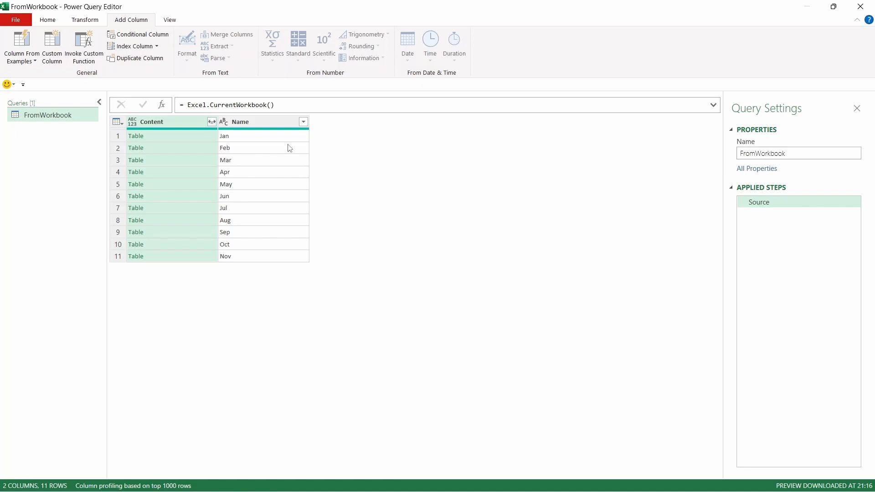
Step: Preview the contents of the first table in the Content column, enlarging the preview pane
left_click(262, 125)
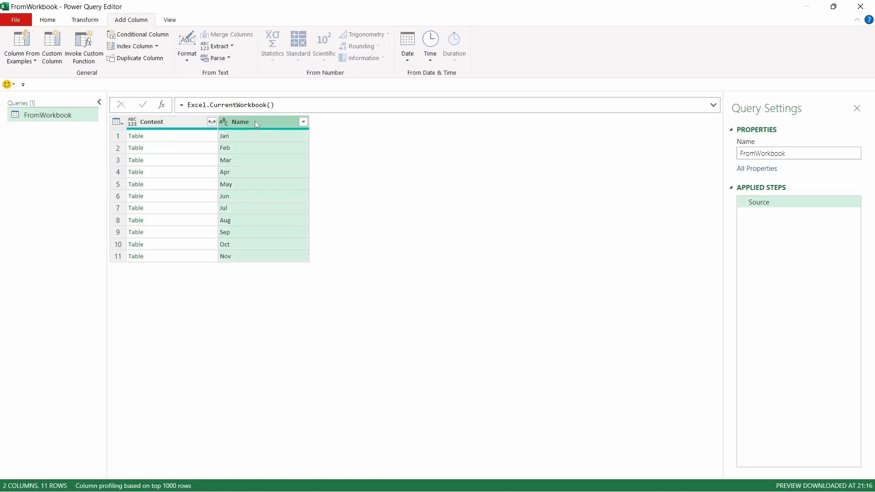
left_click(184, 129)
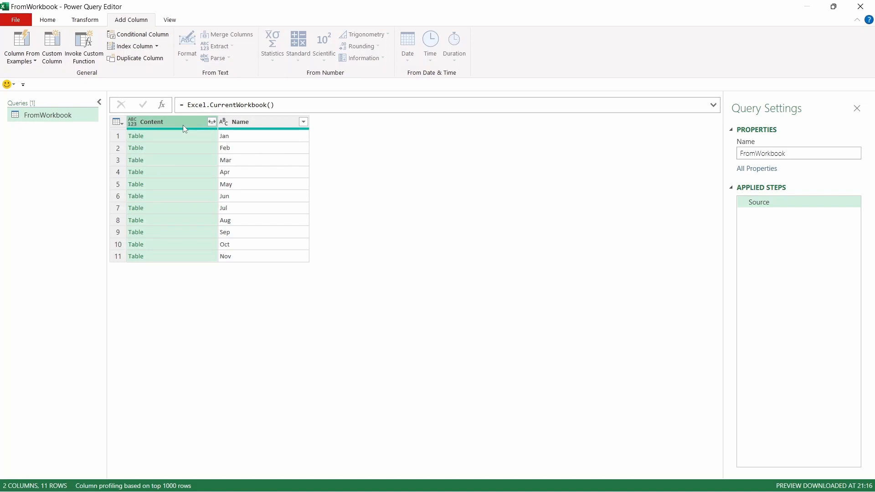
left_click(188, 135)
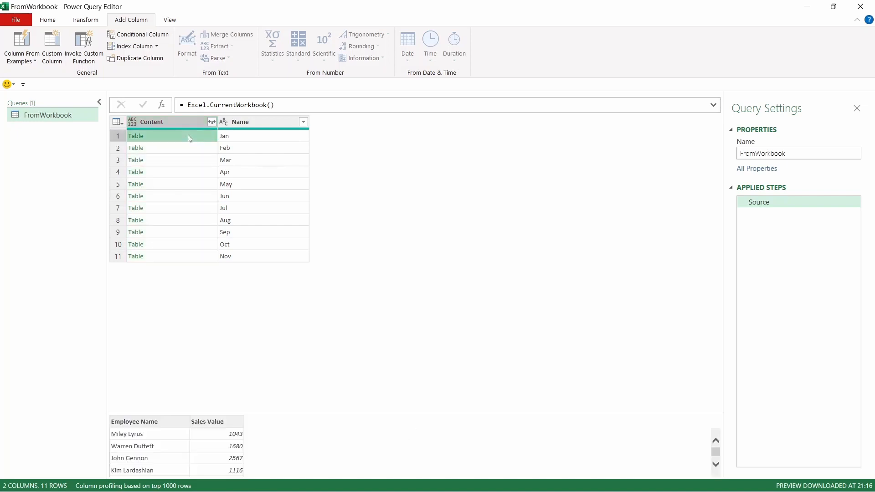
left_click_drag(287, 395, 289, 351)
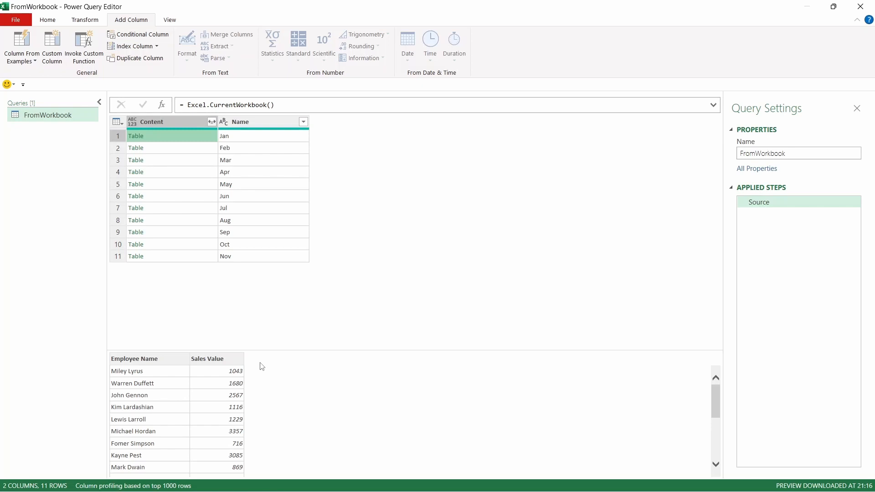
Step: Expand the Content column to Employee Name and Sales Value without the original column name as prefix
left_click(211, 121)
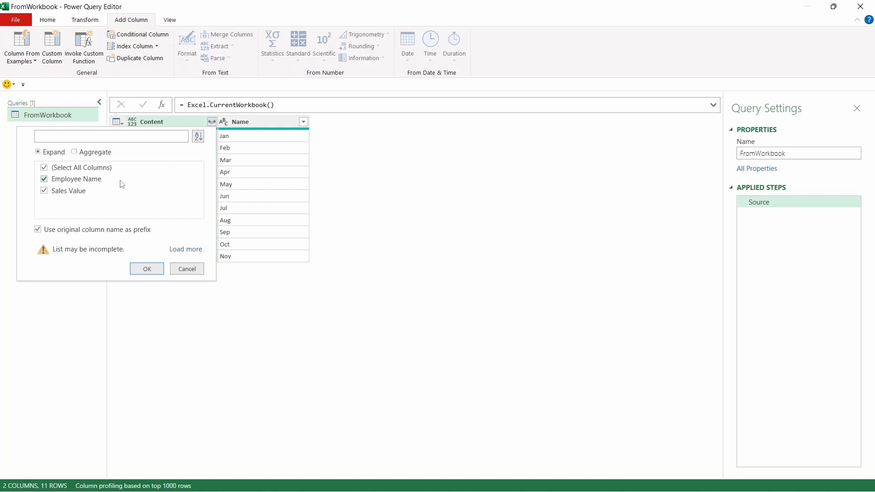
left_click(94, 232)
left_click(147, 269)
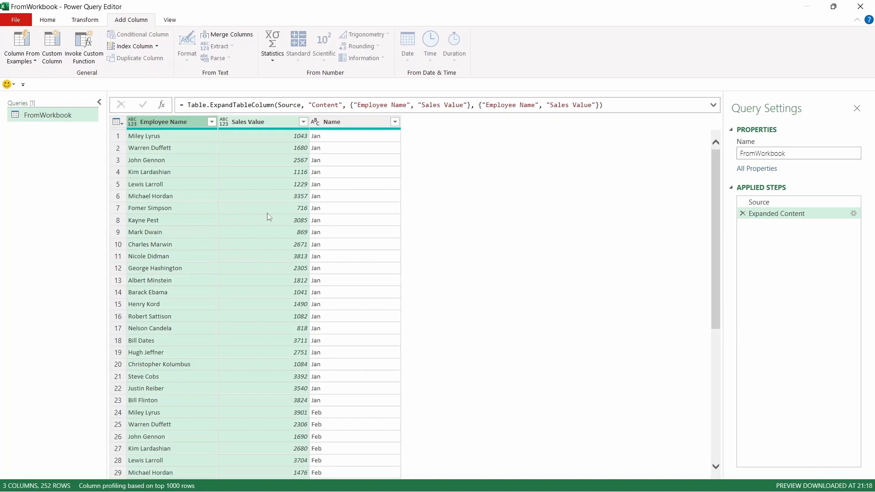
Step: Rename the Name column to Month
left_click(346, 121)
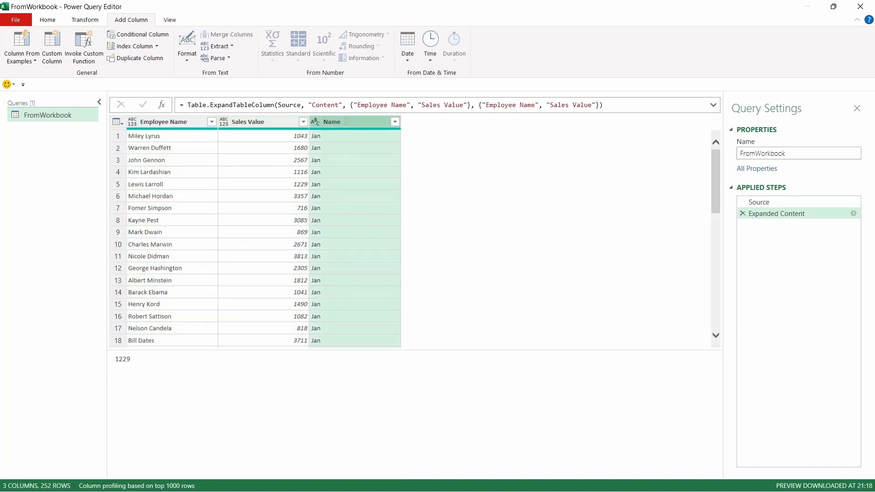
double_click(346, 121)
type("Month")
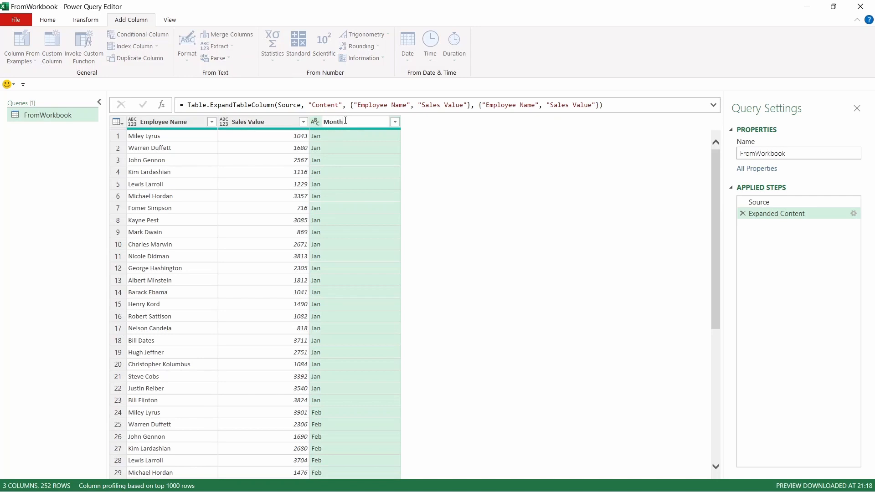
key("Return")
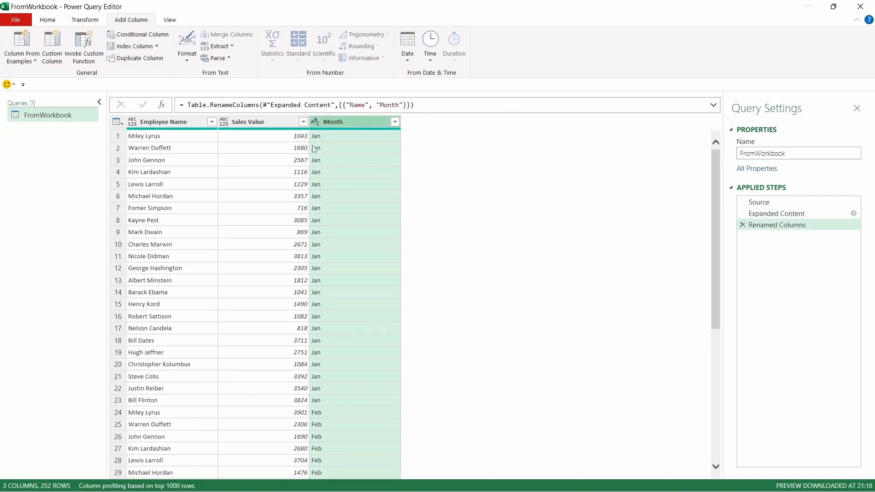
Step: Select all columns and detect their data types automatically
left_click(285, 171)
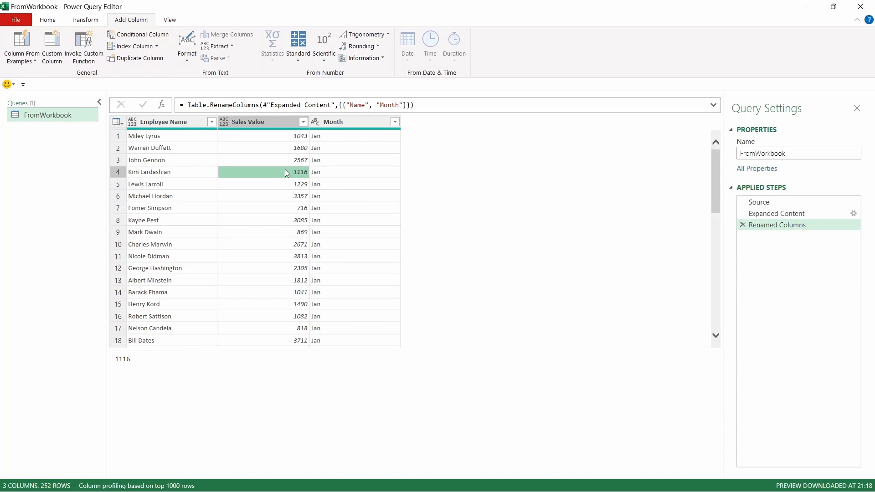
key("ctrl+a")
left_click(93, 21)
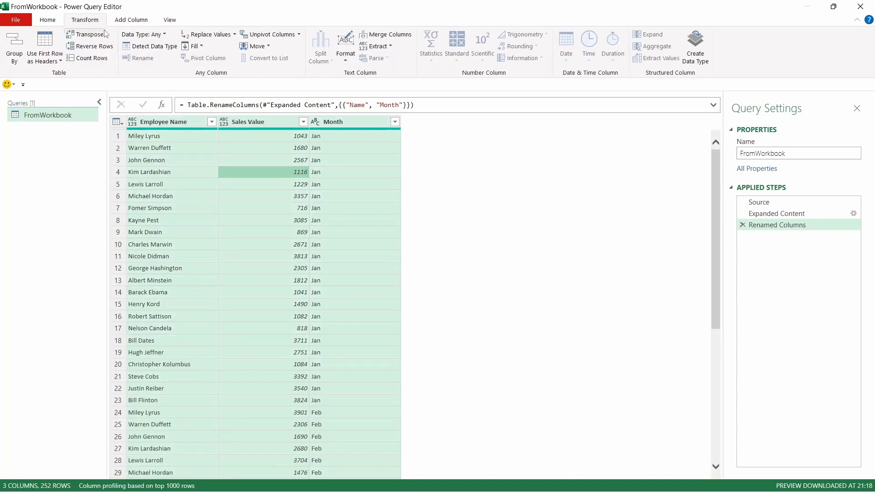
left_click(155, 53)
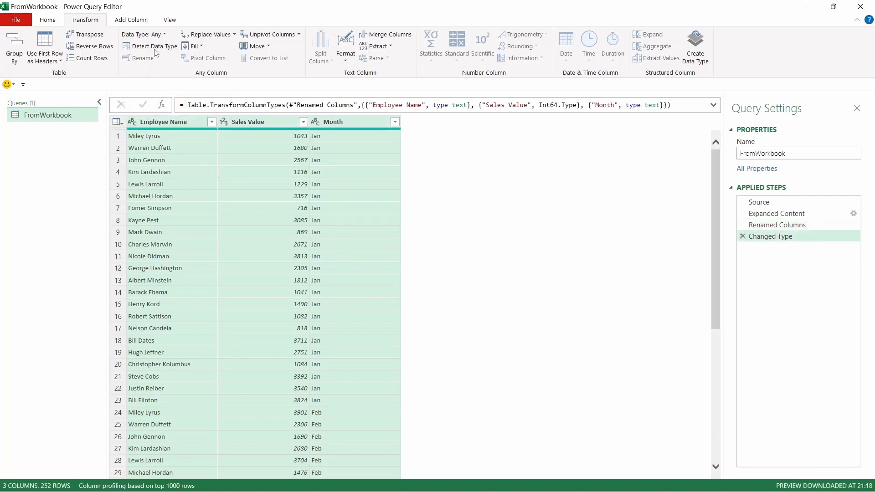
Step: Change the Sales Value column's type to Currency, replacing the current conversion
left_click(250, 201)
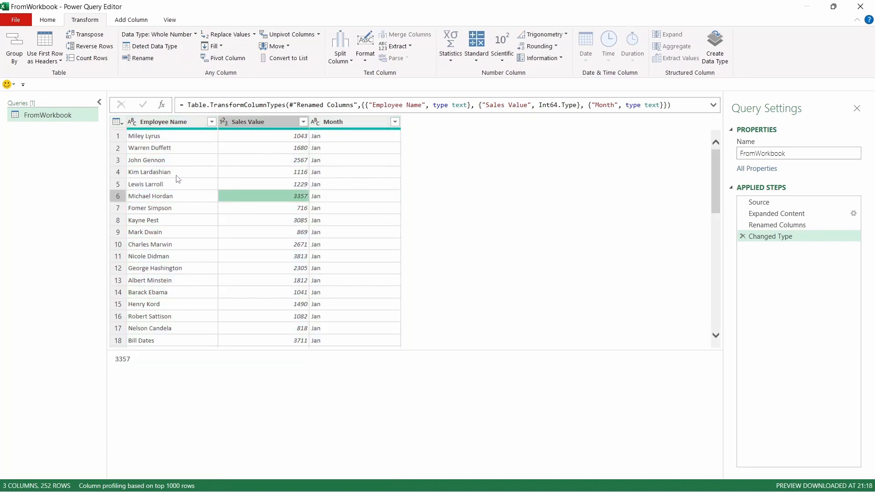
left_click(225, 123)
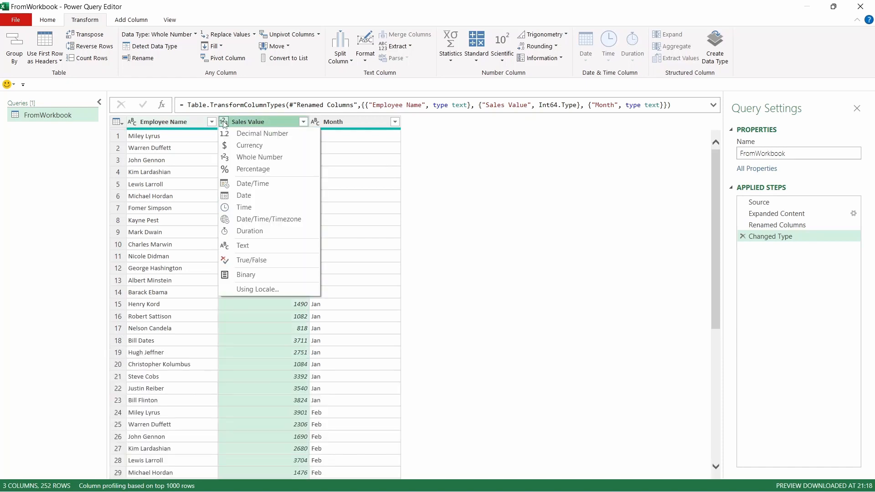
left_click(267, 145)
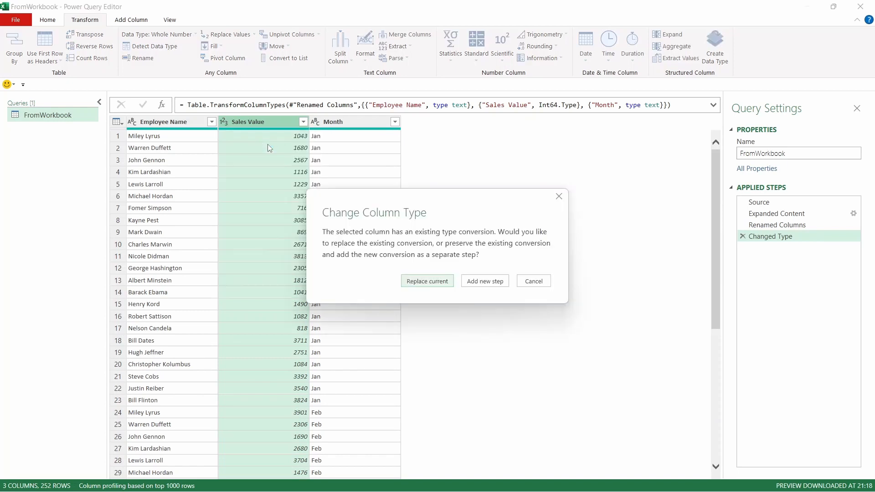
left_click(443, 285)
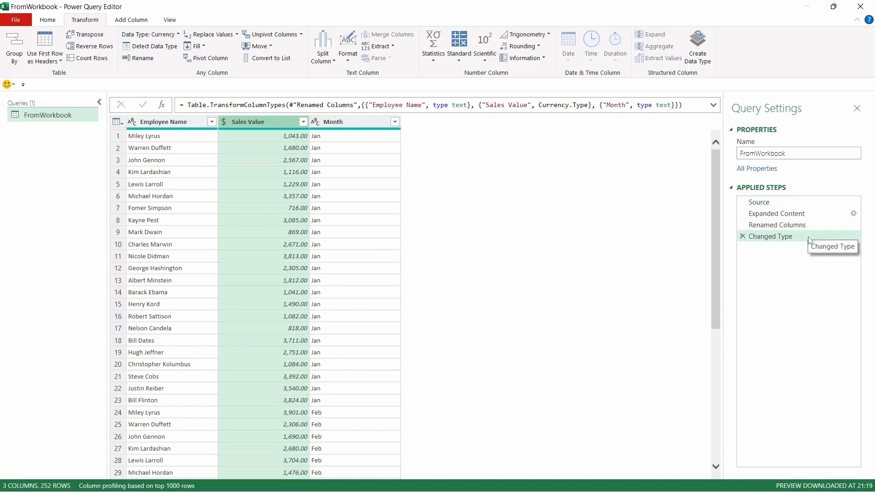
Step: Review the query's applied steps, the rename formula and the Expand Content settings without changing them
left_click(777, 225)
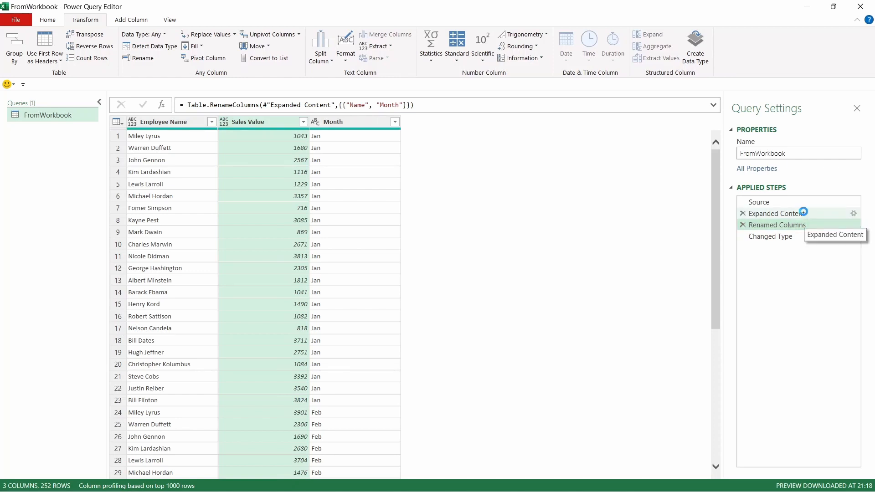
left_click(803, 213)
left_click(805, 227)
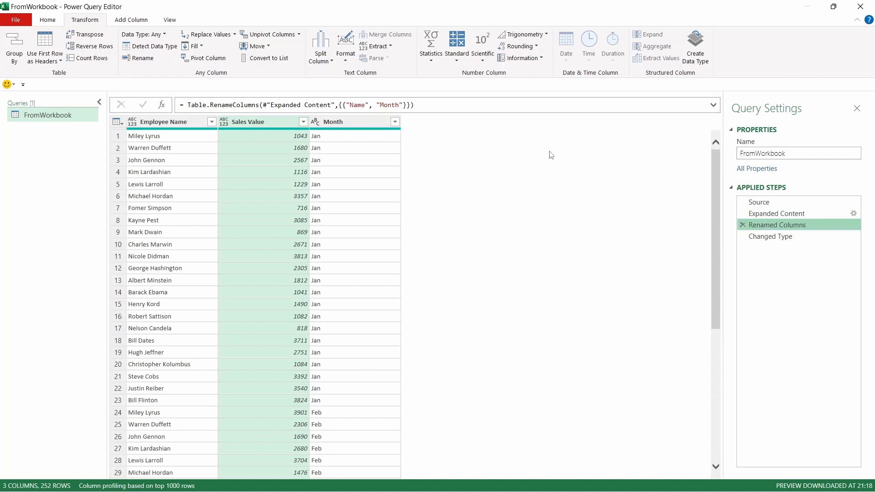
double_click(387, 105)
left_click(414, 155)
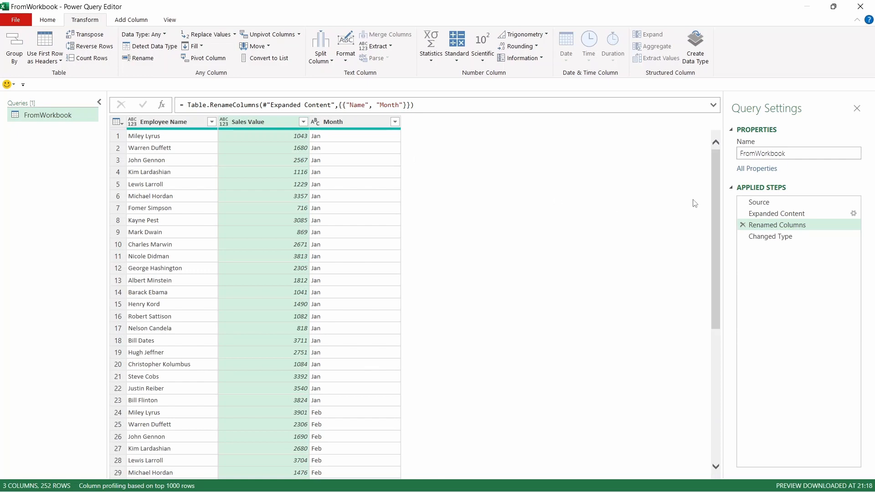
left_click(854, 213)
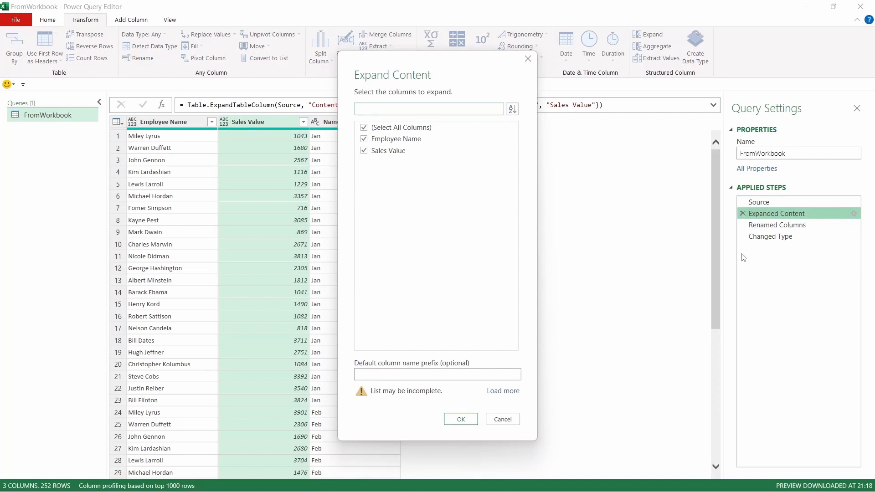
left_click(504, 420)
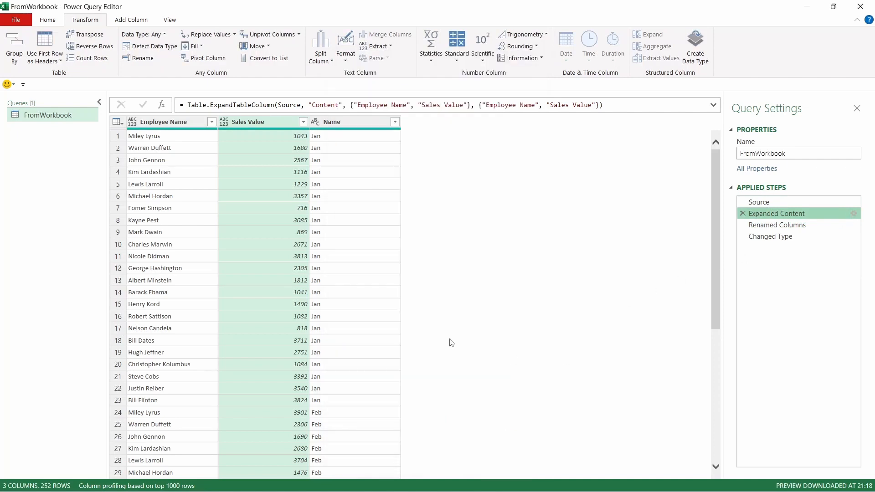
Step: Close the editor and load the query as a PivotTable Report on a new worksheet
left_click(49, 21)
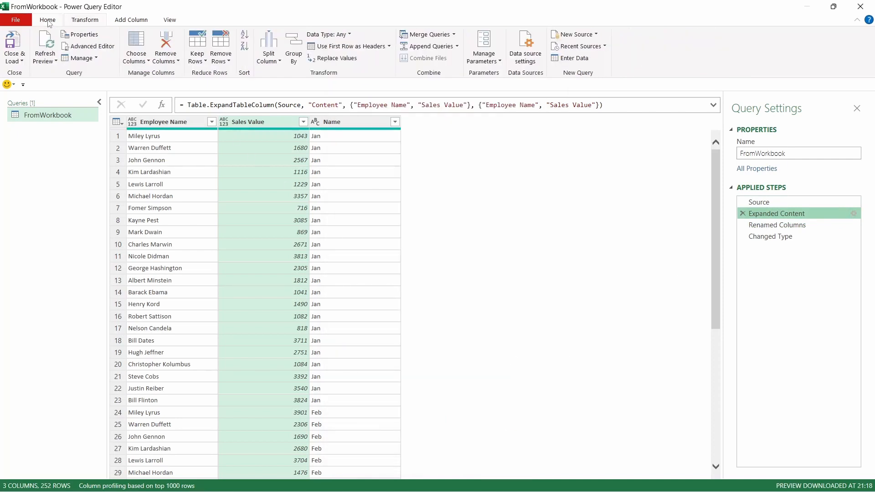
left_click(22, 62)
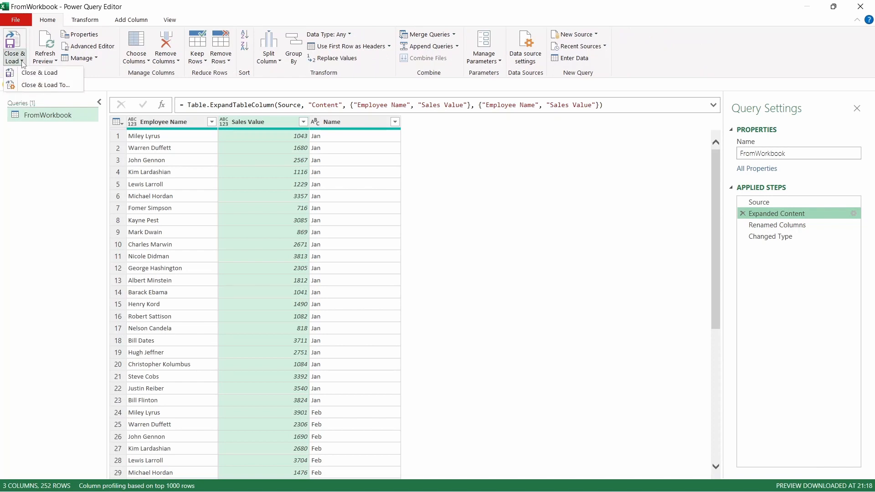
left_click(75, 85)
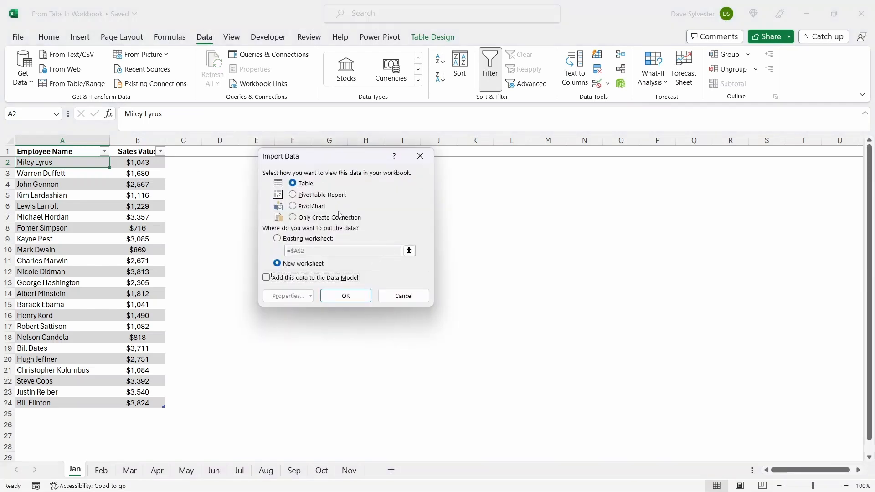
left_click(323, 195)
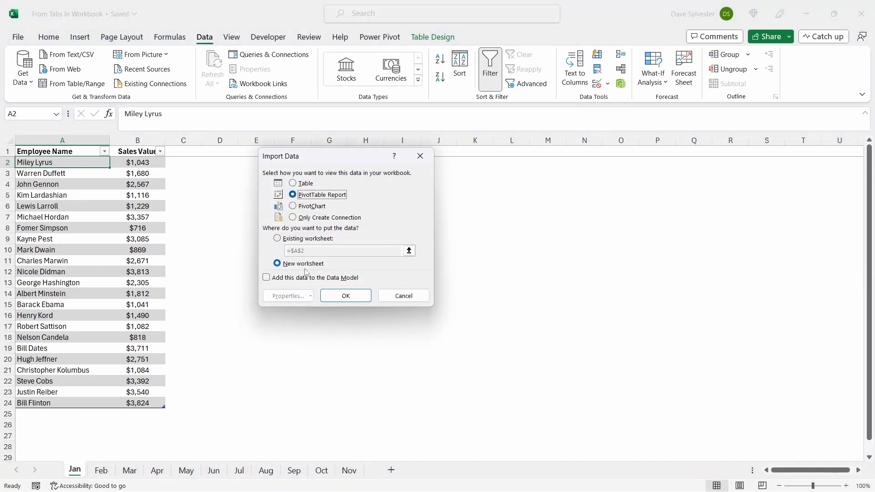
left_click(349, 297)
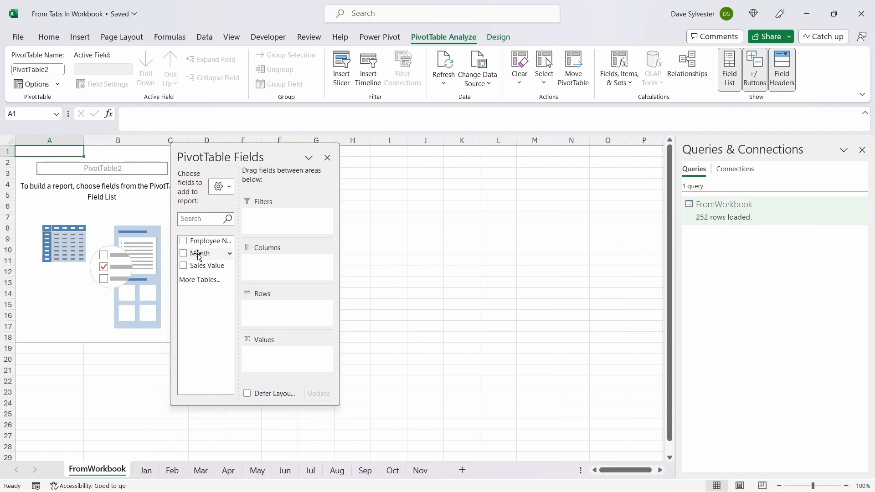
Step: Add Month to the pivot table's rows and Sales Value to its values
left_click_drag(199, 256, 284, 325)
left_click_drag(220, 268, 280, 366)
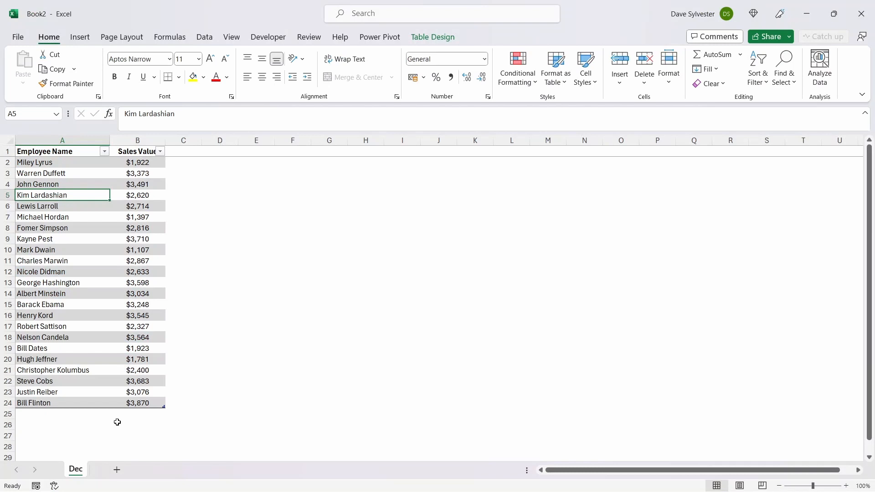
Step: Move the Dec sheet from Book2 to the end of From Tabs In Workbook.xlsx
right_click(76, 469)
left_click(117, 340)
left_click(114, 316)
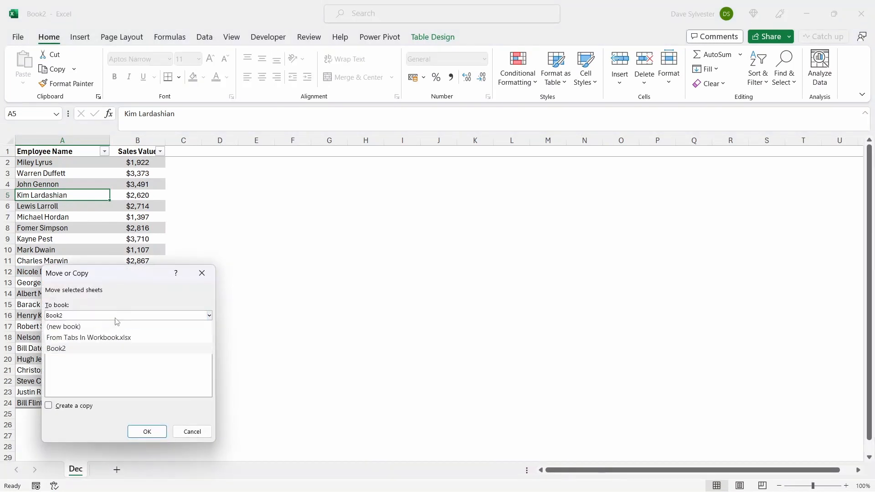
left_click(108, 335)
scroll(131, 391, "down", 2)
left_click(59, 393)
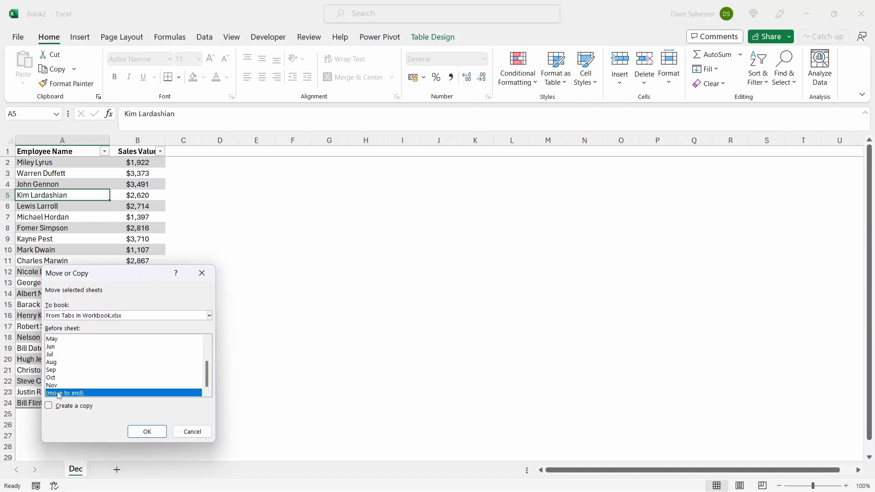
left_click(153, 433)
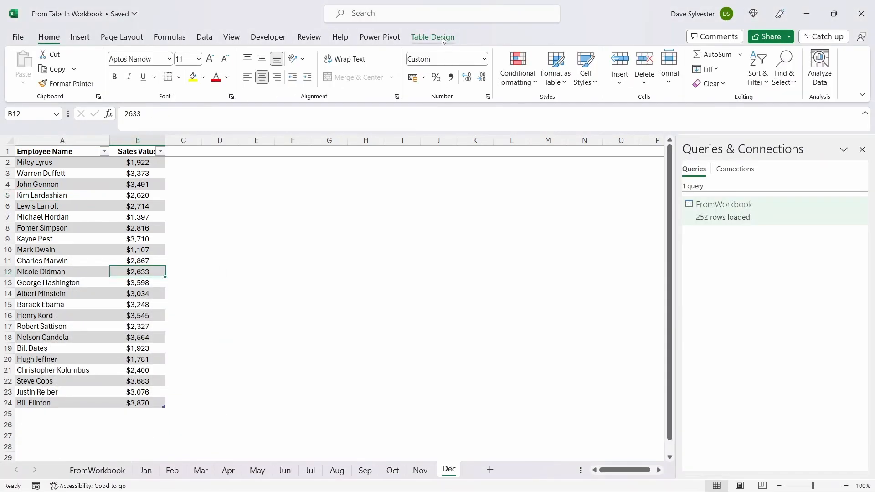
Step: Refresh the pivot table on the FromWorkbook sheet
left_click(442, 41)
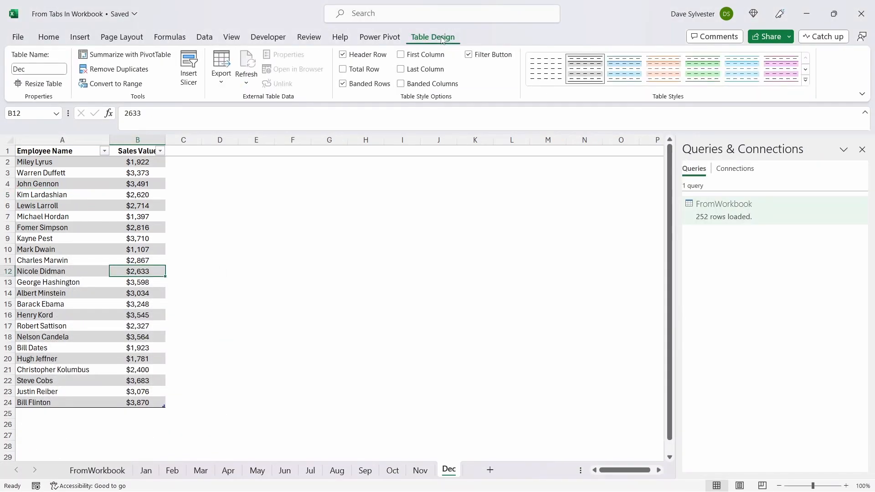
left_click(97, 469)
right_click(79, 206)
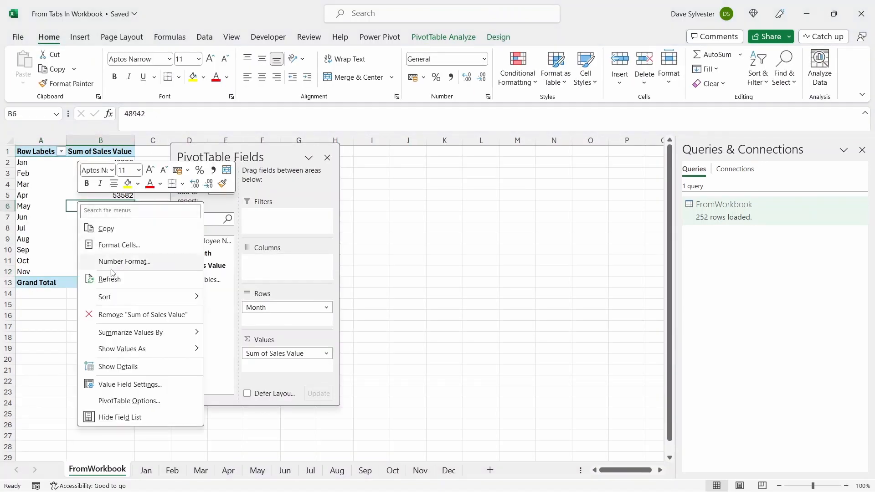
left_click(109, 279)
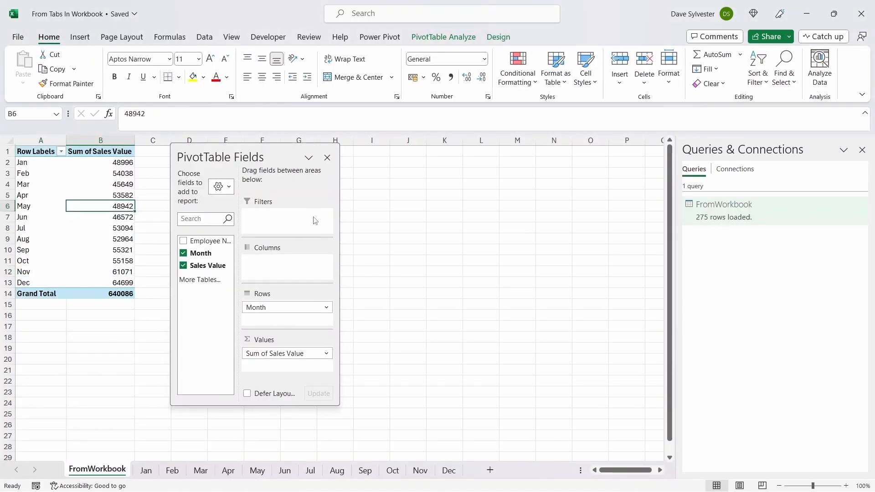